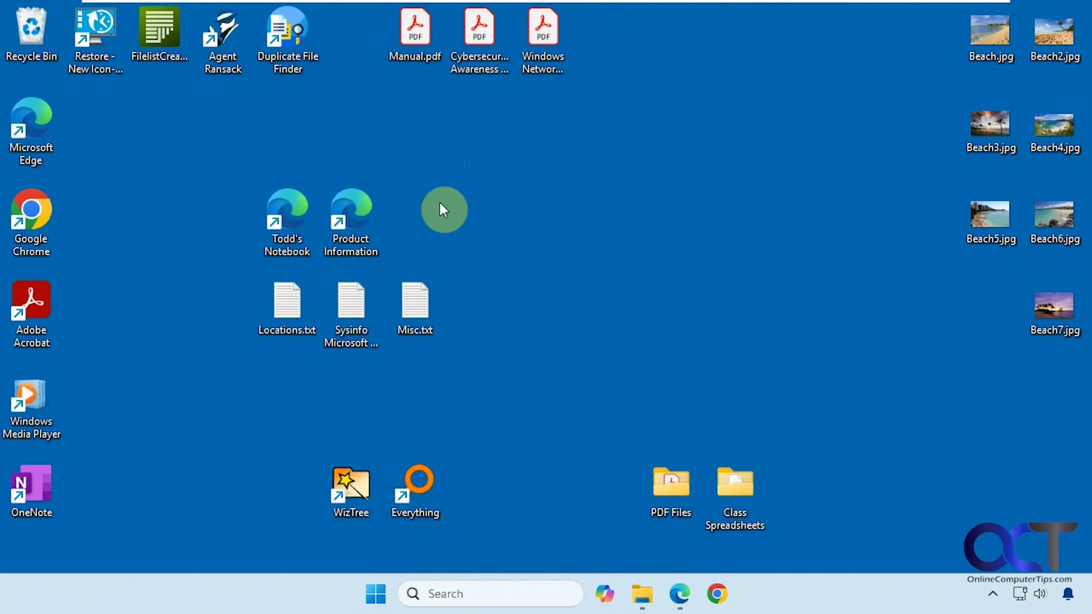
- Browse the desktop options and Desktop Restore settings, closing them without changes
{"action": "right_click", "coordinate": [467, 199]}
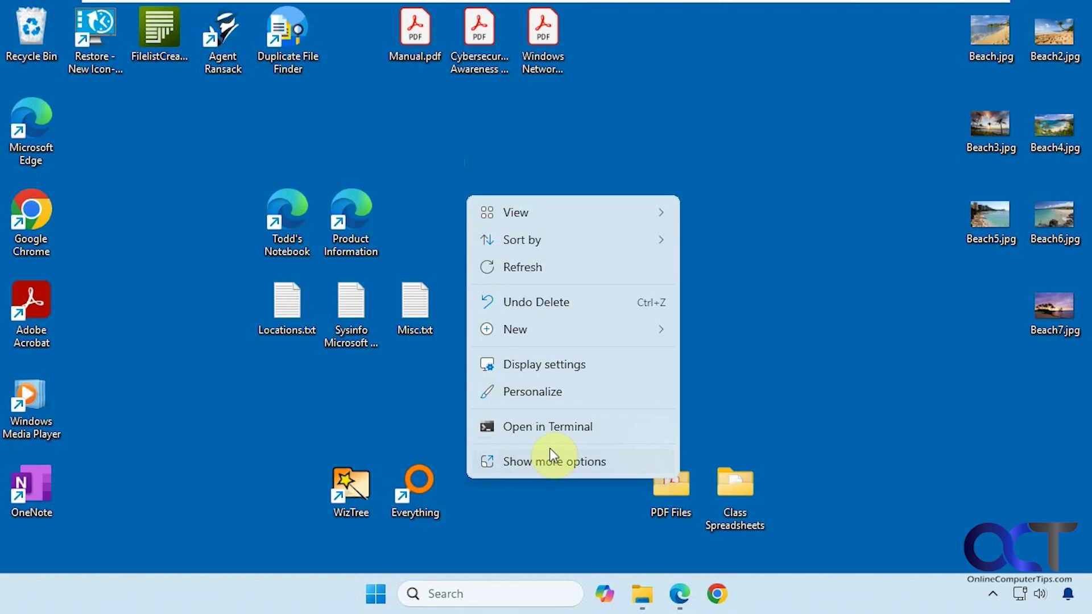
{"action": "left_click", "coordinate": [457, 174]}
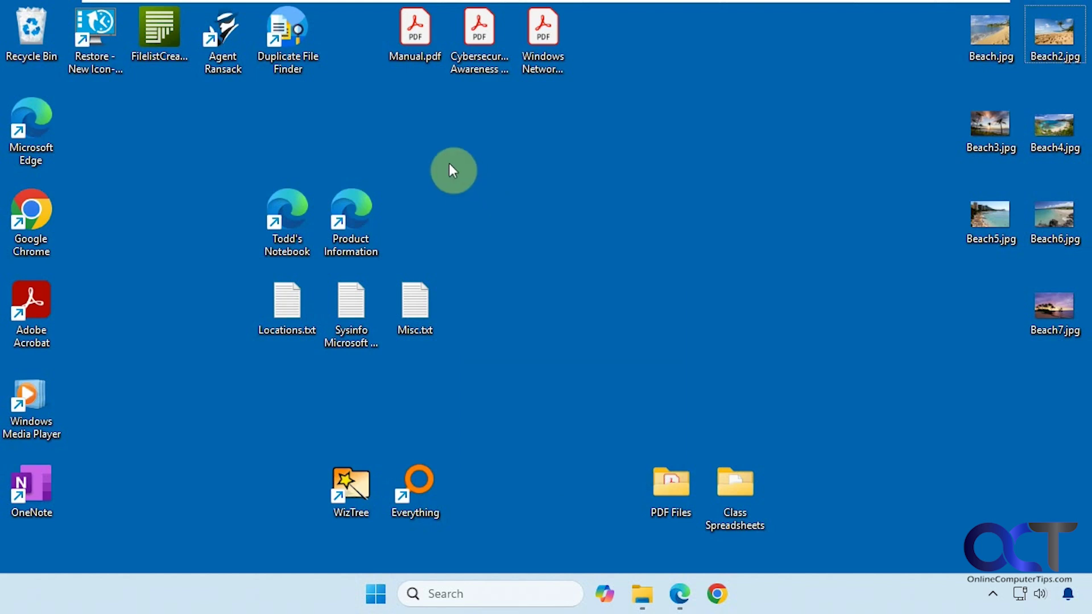
{"action": "right_click", "coordinate": [450, 170]}
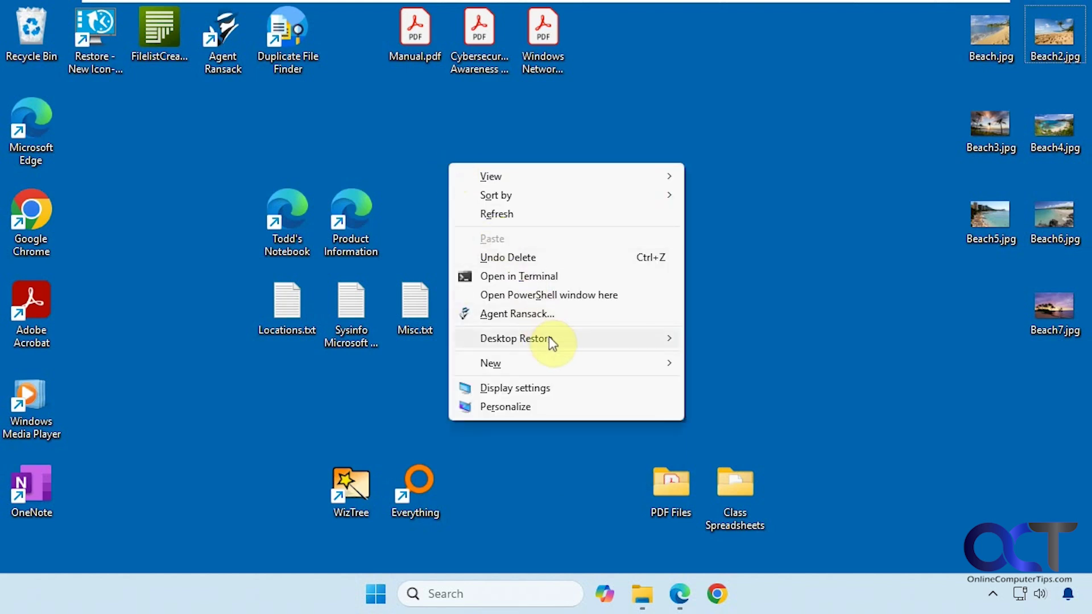
{"action": "mouse_move", "coordinate": [515, 338]}
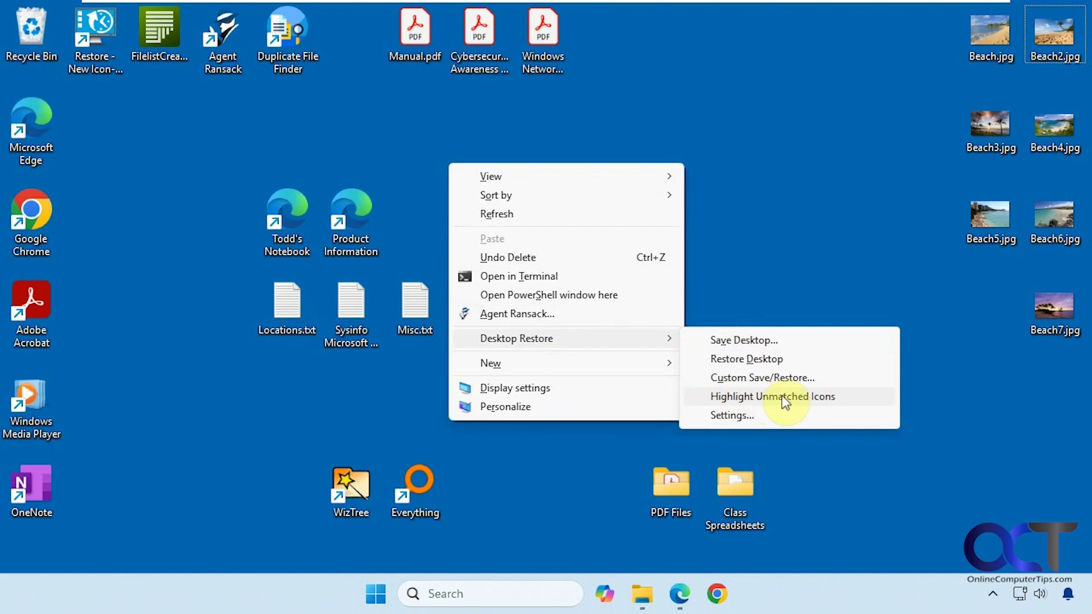
{"action": "left_click", "coordinate": [754, 413]}
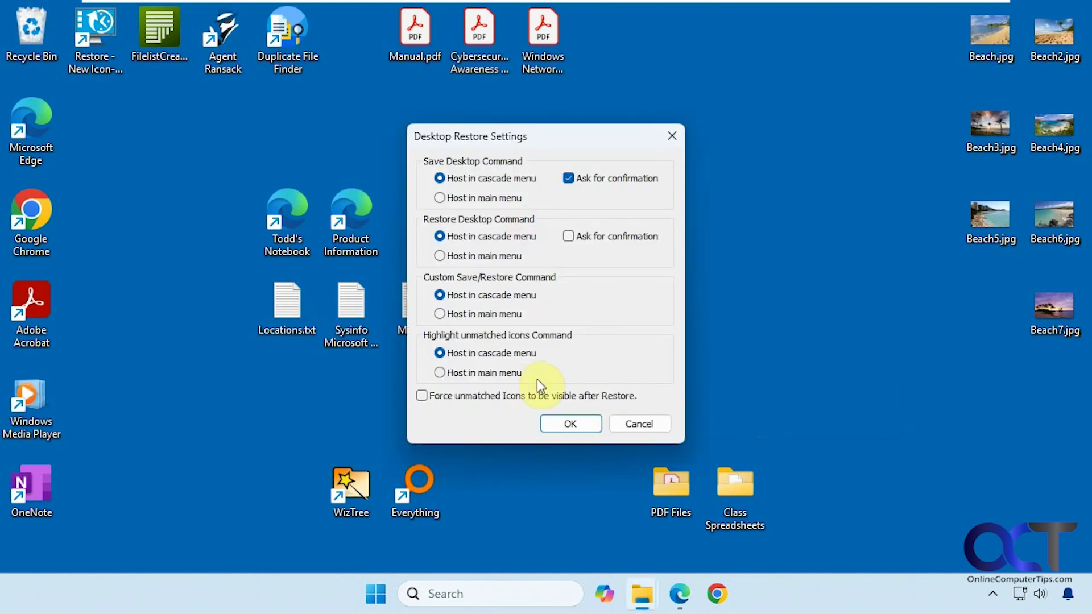
{"action": "left_click", "coordinate": [638, 423]}
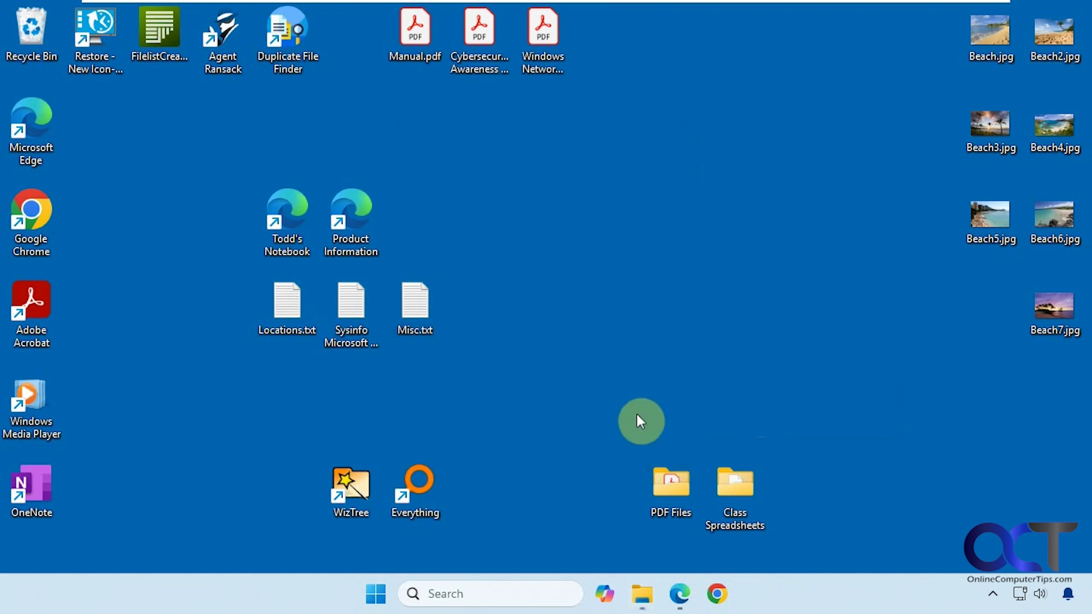
- Save the current 1280 x 720 desktop icon layout with Save Desktop
{"action": "right_click", "coordinate": [499, 239]}
{"action": "mouse_move", "coordinate": [566, 407]}
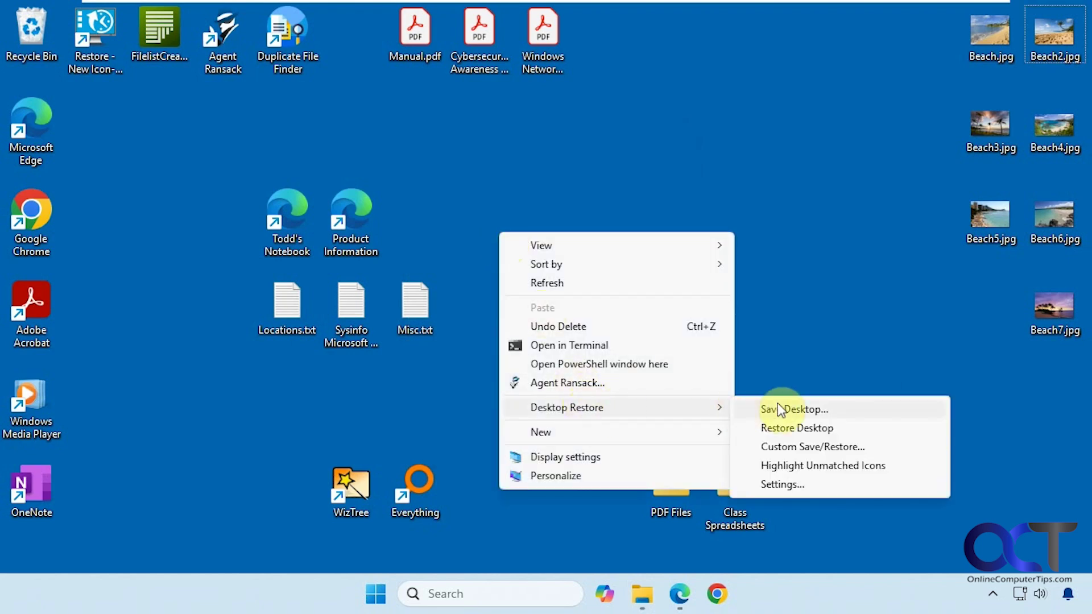
{"action": "left_click", "coordinate": [777, 410]}
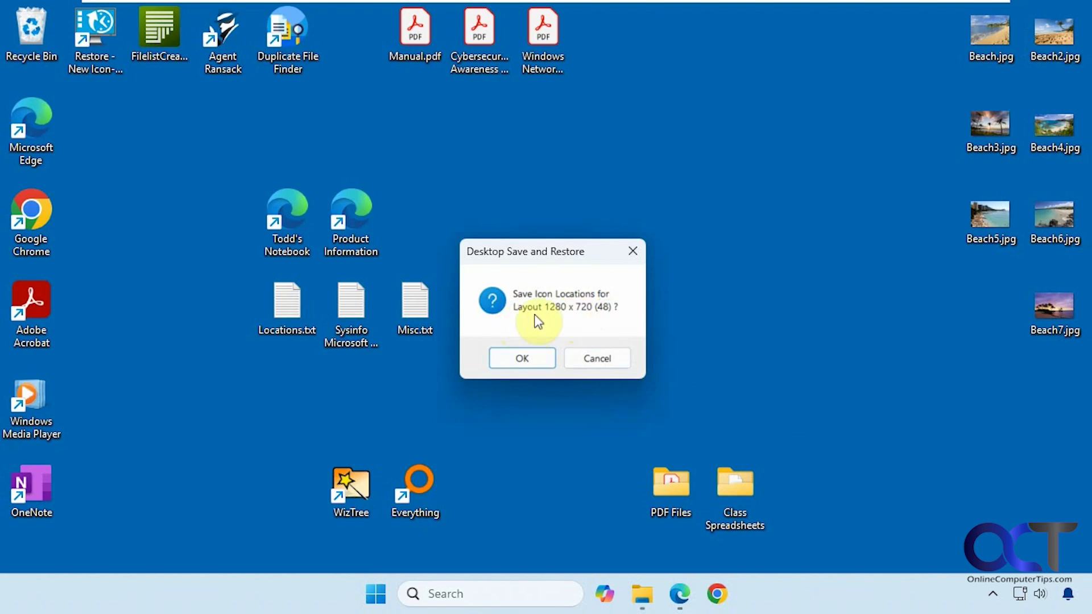
{"action": "left_click", "coordinate": [523, 352]}
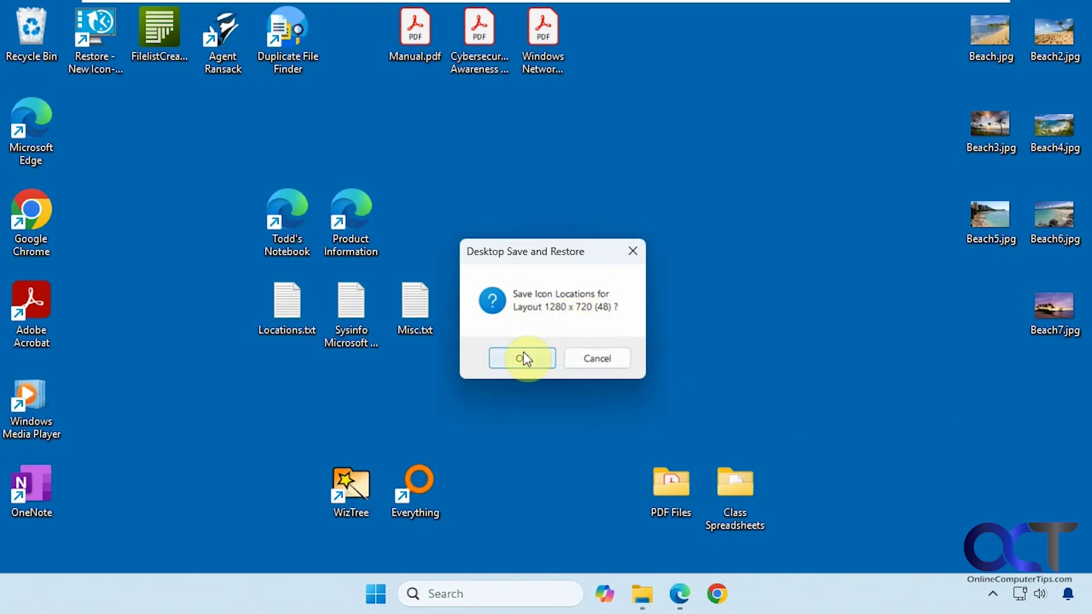
- Move Beach7.jpg, the cybersecurity PDF, Todd's Notebook, Acrobat shortcut and PDF Files folder elsewhere
{"action": "left_click_drag", "start_coordinate": [1058, 312], "coordinate": [687, 307]}
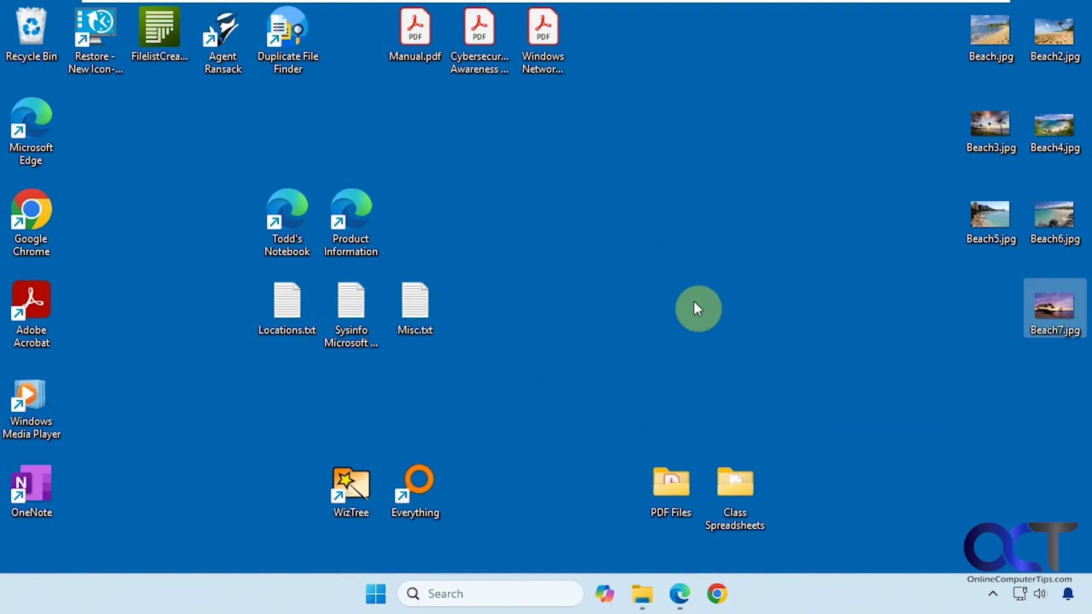
{"action": "left_click_drag", "start_coordinate": [480, 39], "coordinate": [506, 207]}
{"action": "left_click_drag", "start_coordinate": [263, 218], "coordinate": [721, 107]}
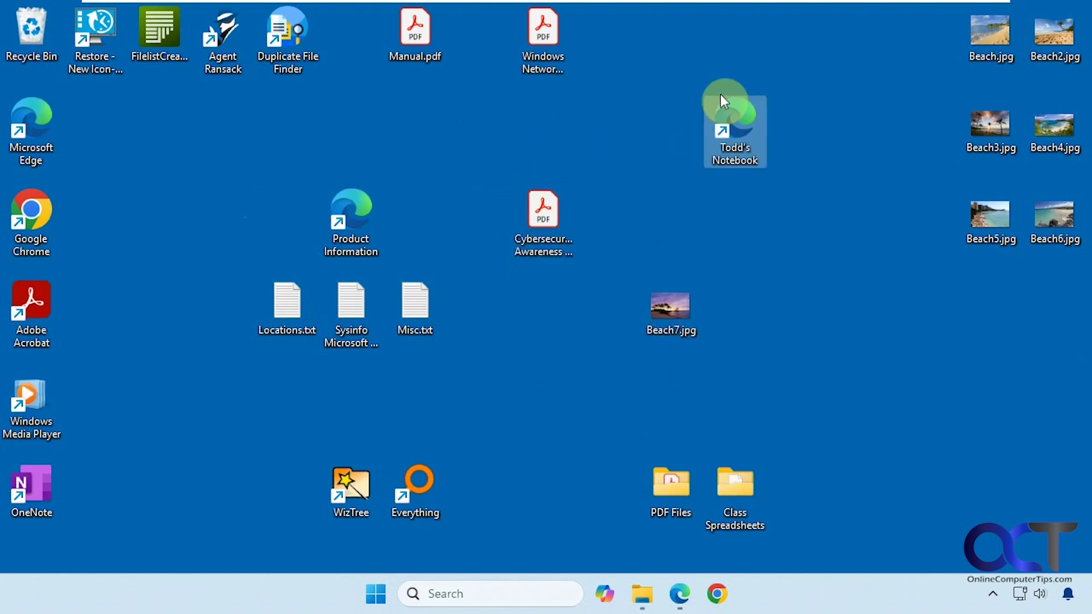
{"action": "left_click_drag", "start_coordinate": [51, 299], "coordinate": [857, 363]}
{"action": "left_click_drag", "start_coordinate": [696, 469], "coordinate": [546, 312]}
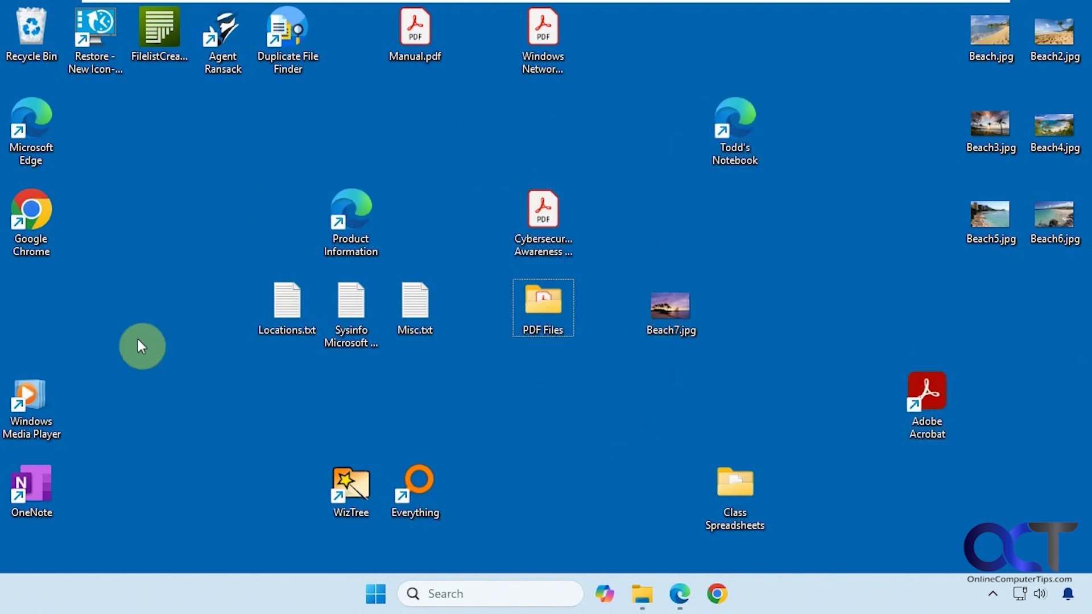
- Use Desktop Restore's Restore Desktop to return the moved icons to their saved spots
{"action": "right_click", "coordinate": [196, 175]}
{"action": "mouse_move", "coordinate": [262, 339]}
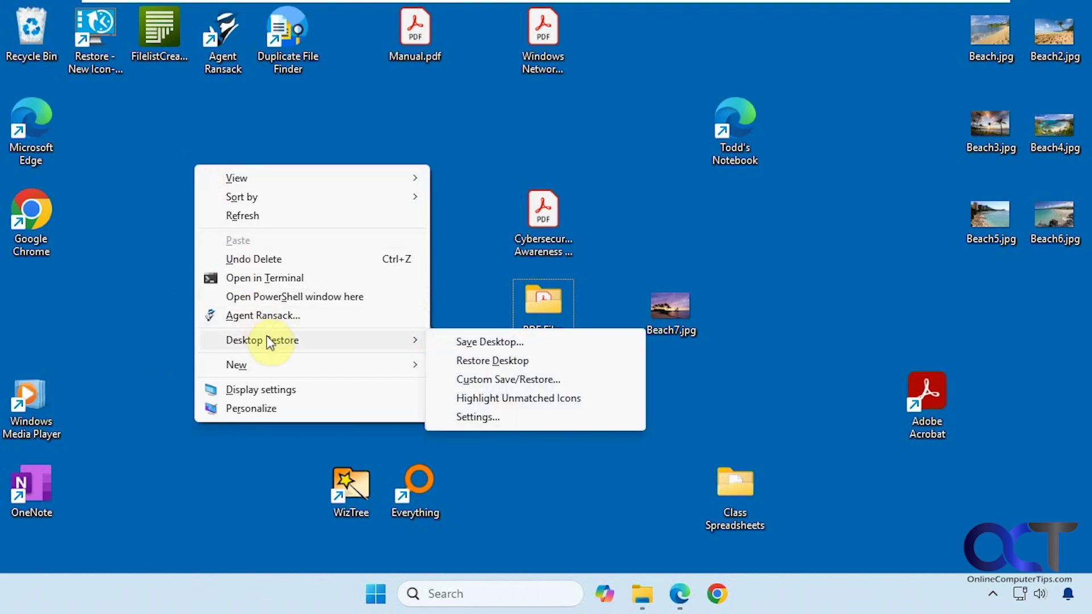
{"action": "left_click", "coordinate": [492, 361]}
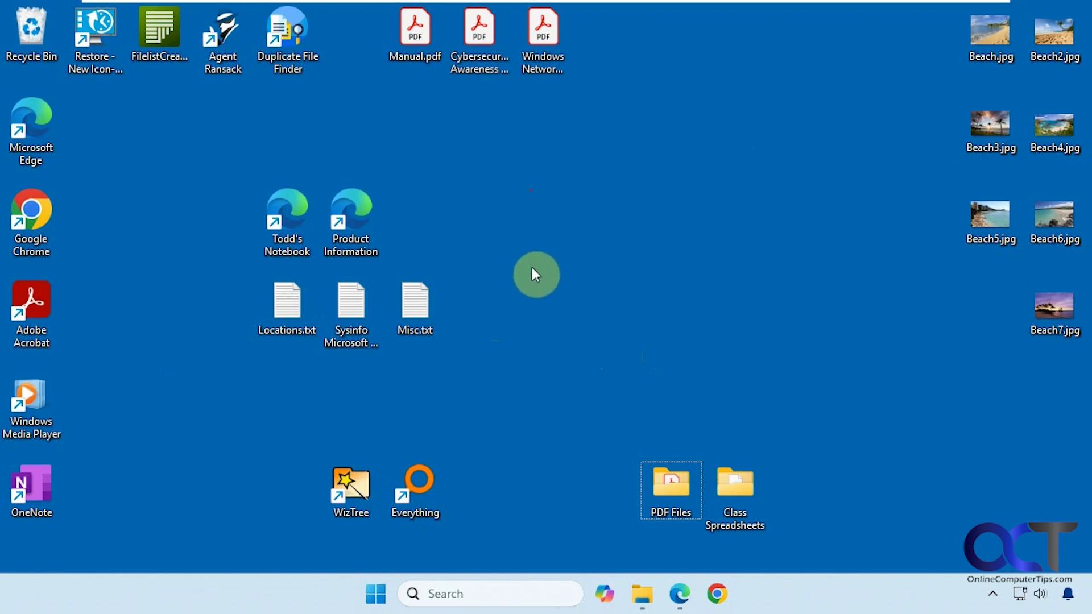
- Store the selected layout entry in Custom Save/Restore
{"action": "right_click", "coordinate": [502, 231]}
{"action": "mouse_move", "coordinate": [568, 407]}
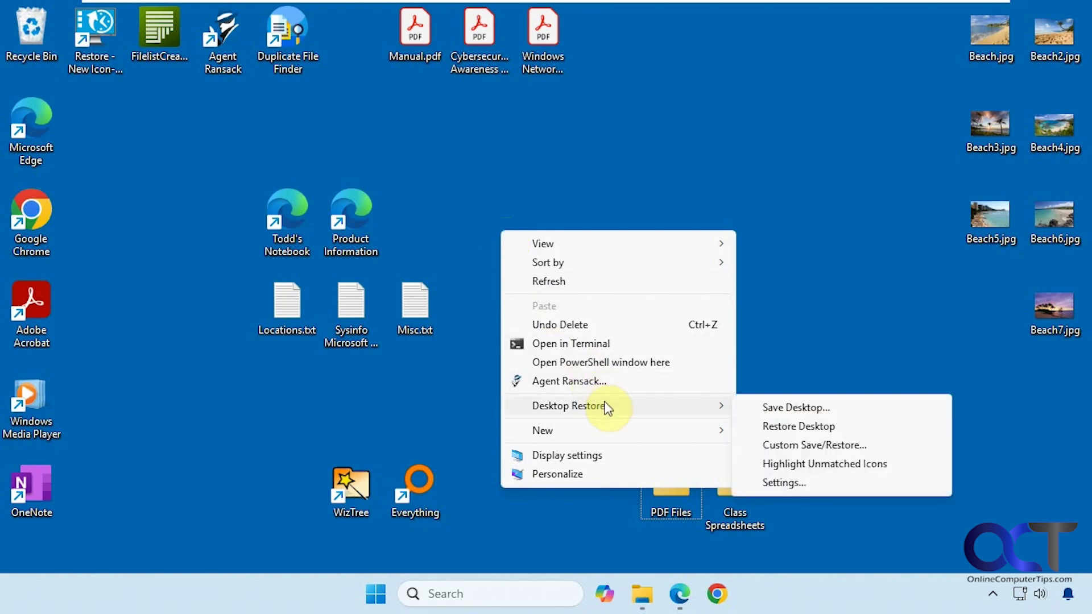
{"action": "left_click", "coordinate": [796, 439]}
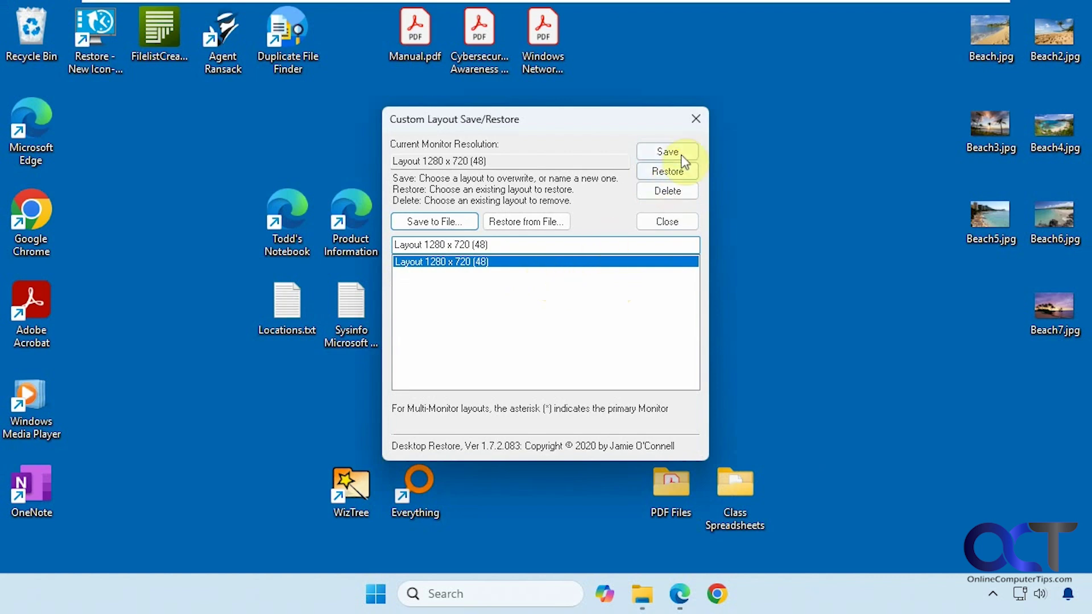
{"action": "left_click", "coordinate": [697, 119]}
- Line up Beach5, Beach3, Beach, Beach4, Beach6 and Beach7 along the top row
{"action": "left_click_drag", "start_coordinate": [966, 222], "coordinate": [716, 41]}
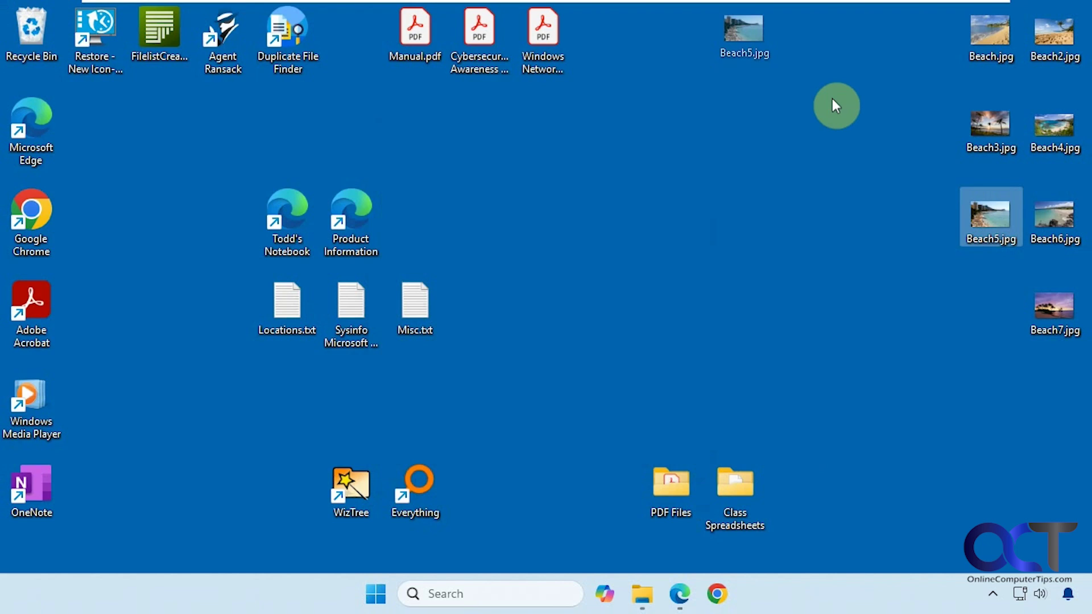
{"action": "left_click_drag", "start_coordinate": [986, 131], "coordinate": [799, 41]}
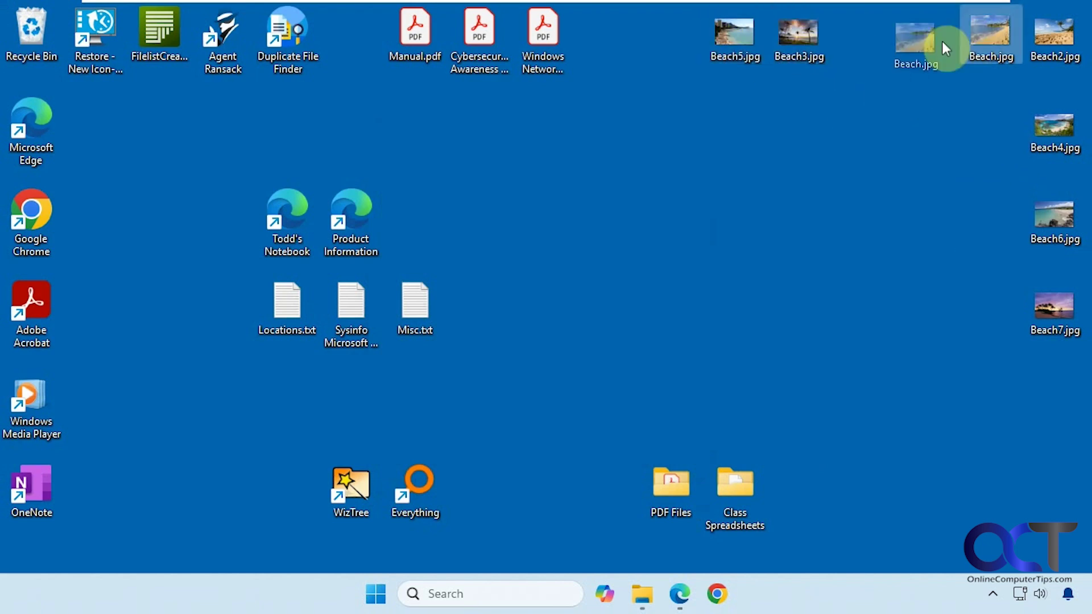
{"action": "left_click_drag", "start_coordinate": [990, 36], "coordinate": [863, 38]}
{"action": "left_click_drag", "start_coordinate": [1054, 128], "coordinate": [927, 38]}
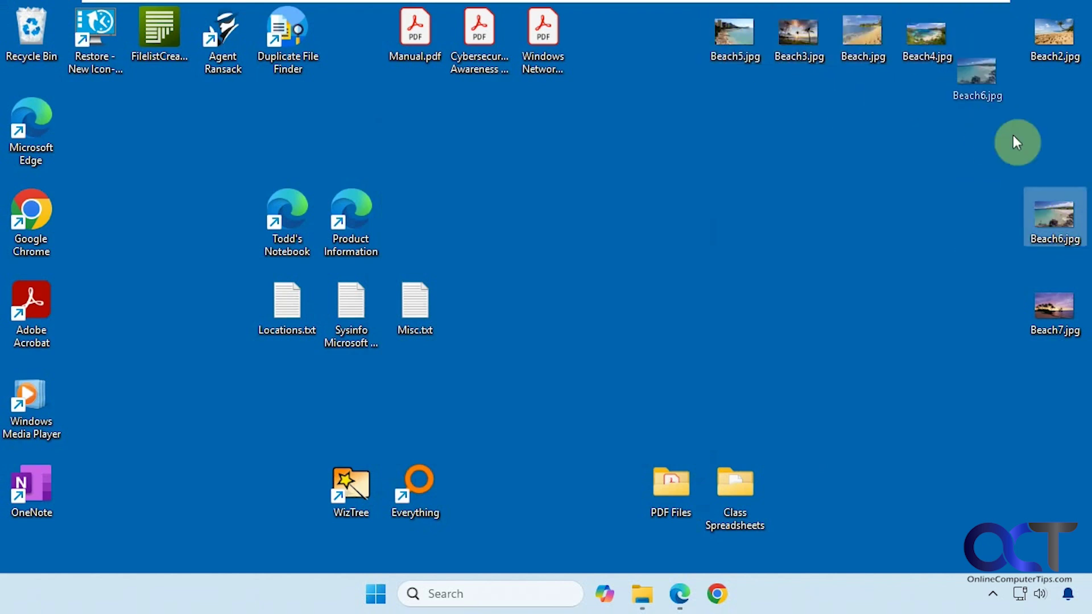
{"action": "left_click_drag", "start_coordinate": [1029, 214], "coordinate": [990, 39]}
{"action": "left_click_drag", "start_coordinate": [1055, 307], "coordinate": [668, 60]}
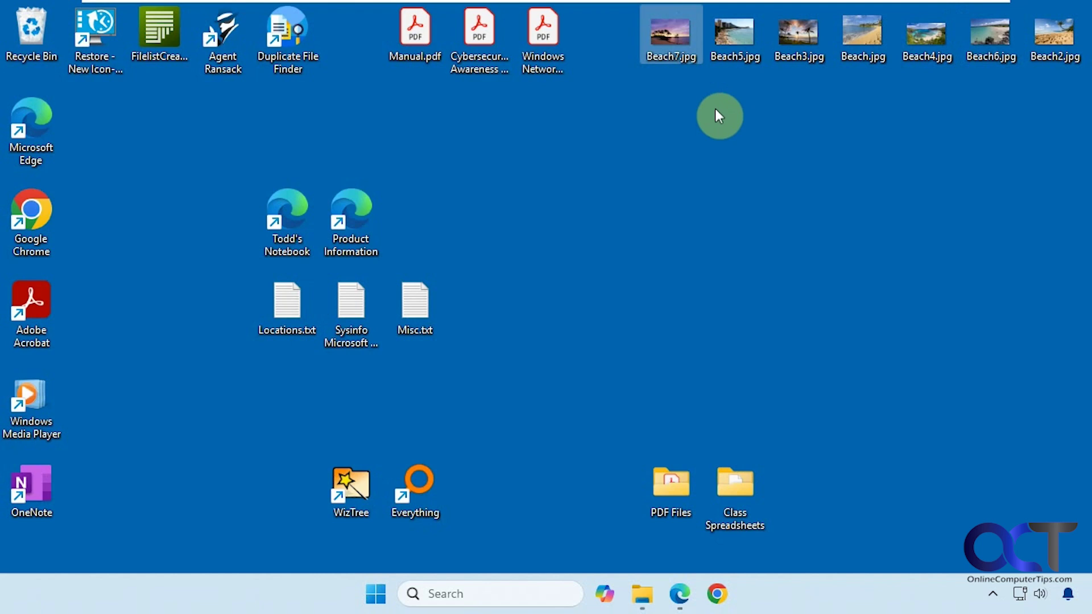
- Save the current layout from Custom Save/Restore to the file New.dtr
{"action": "right_click", "coordinate": [506, 246]}
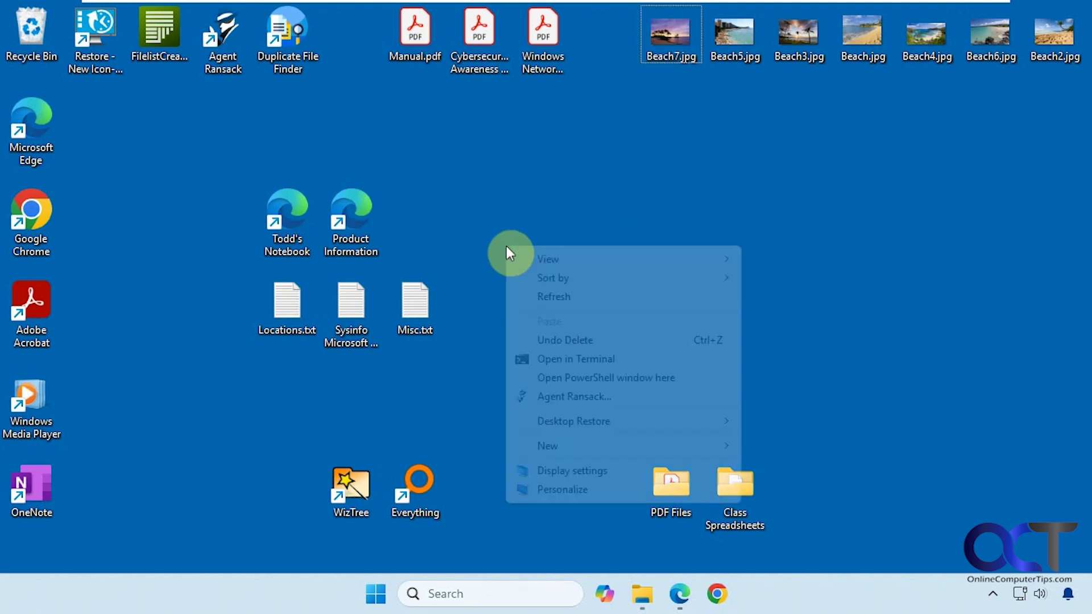
{"action": "mouse_move", "coordinate": [573, 422]}
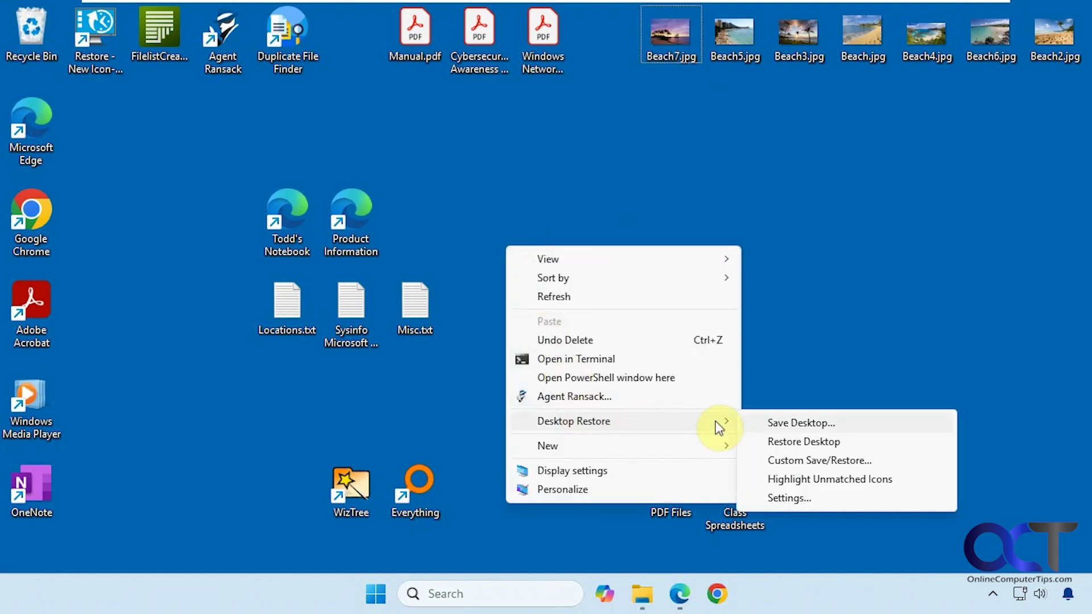
{"action": "left_click", "coordinate": [819, 461]}
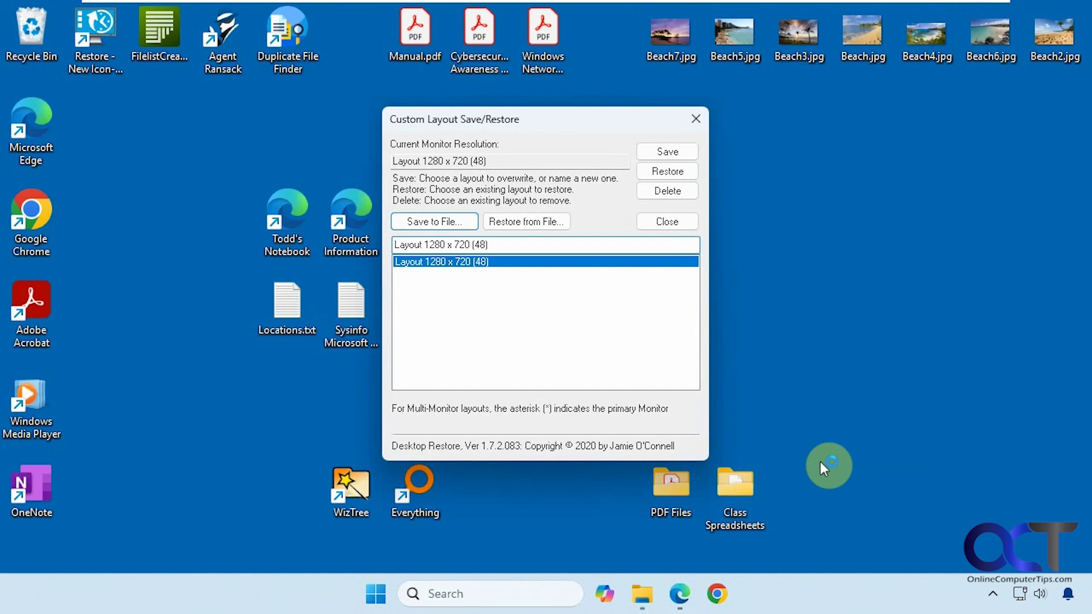
{"action": "left_click", "coordinate": [451, 220]}
{"action": "type", "text": "New"}
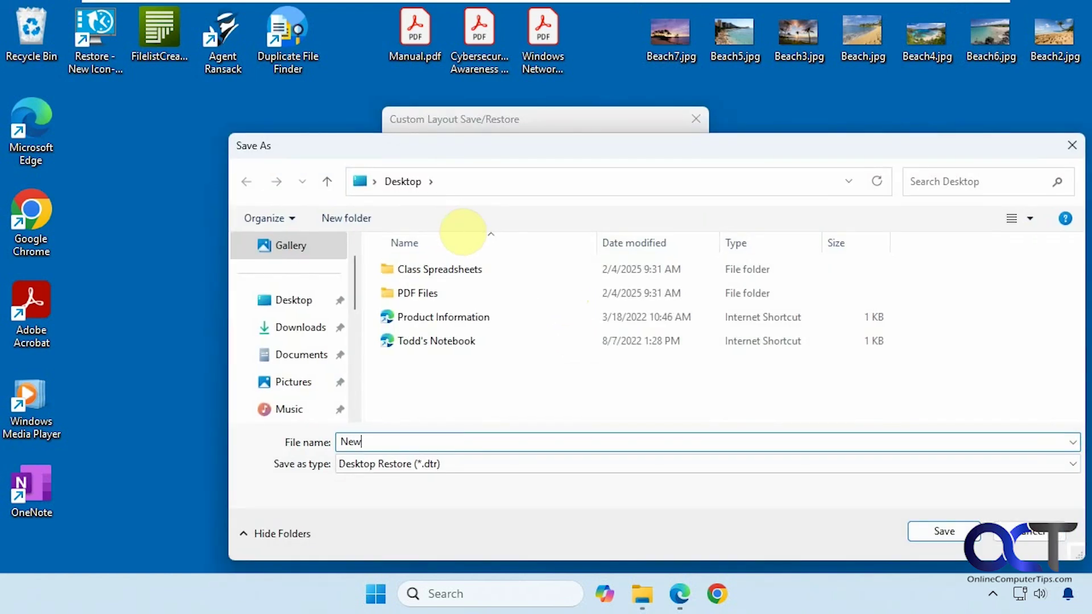
{"action": "left_click", "coordinate": [923, 527]}
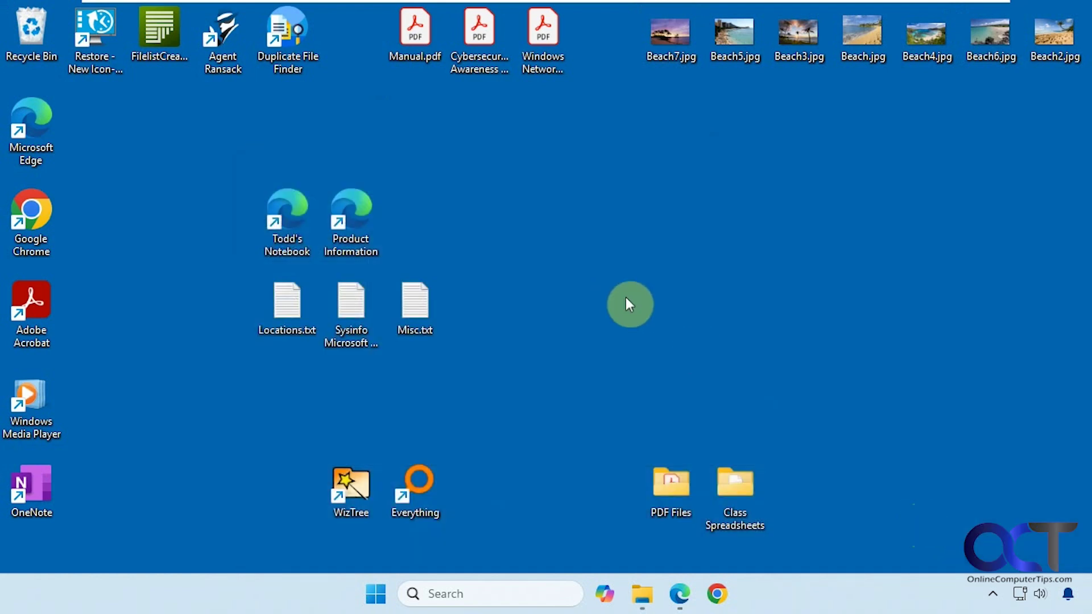
- Drag Beach7, Beach, Beach5 and Beach6 down out of the top row
{"action": "left_click_drag", "start_coordinate": [672, 34], "coordinate": [927, 307]}
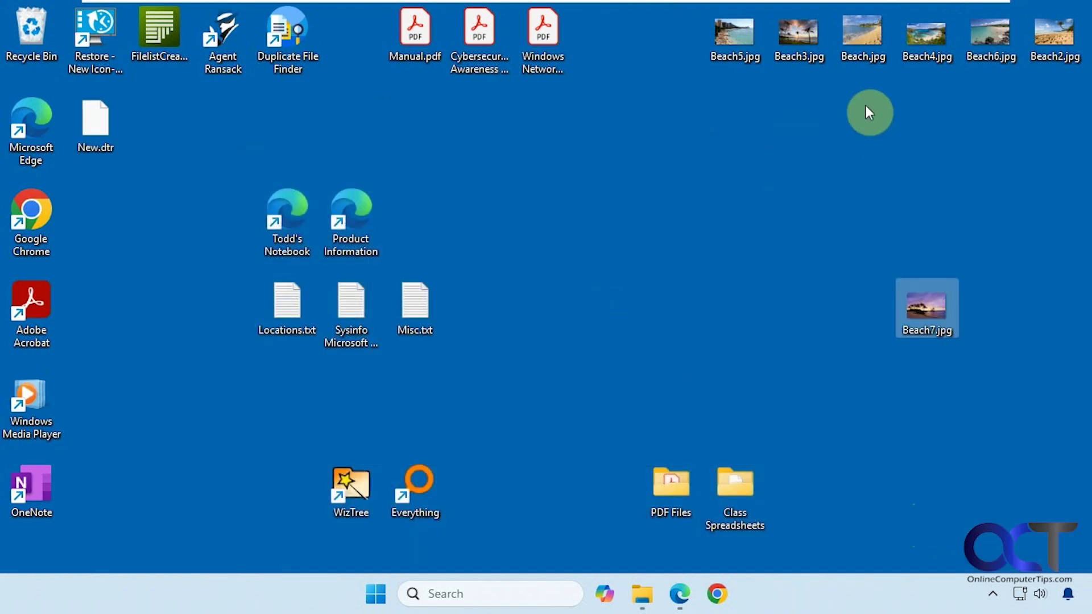
{"action": "left_click_drag", "start_coordinate": [862, 34], "coordinate": [840, 256]}
{"action": "left_click_drag", "start_coordinate": [734, 34], "coordinate": [734, 311]}
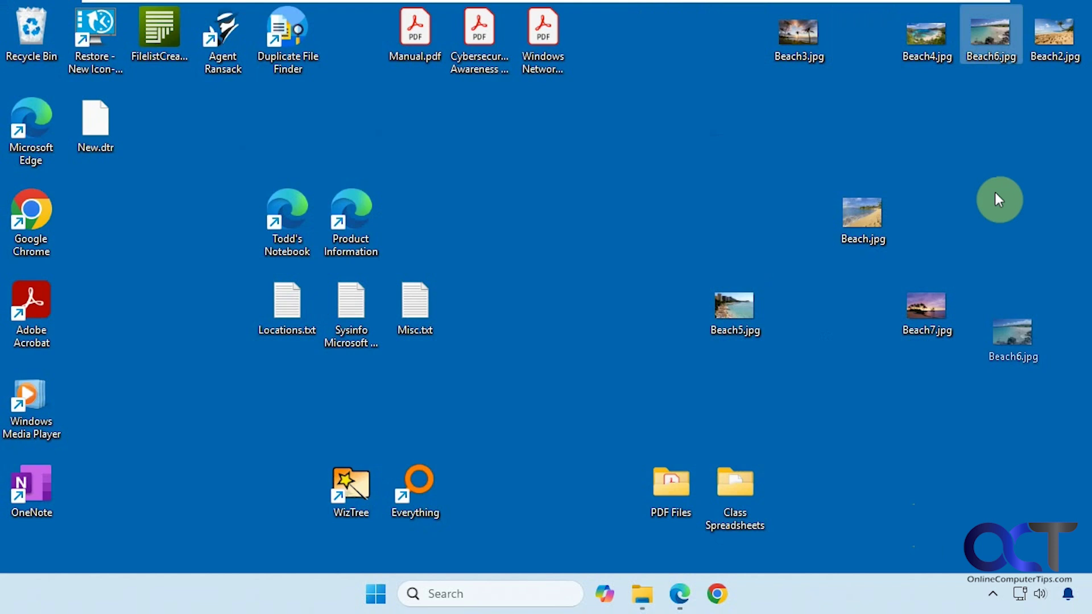
{"action": "left_click_drag", "start_coordinate": [990, 34], "coordinate": [991, 397]}
- Restore the icon layout from New.dtr via Custom Save/Restore's Restore from File
{"action": "right_click", "coordinate": [483, 217]}
{"action": "mouse_move", "coordinate": [552, 392]}
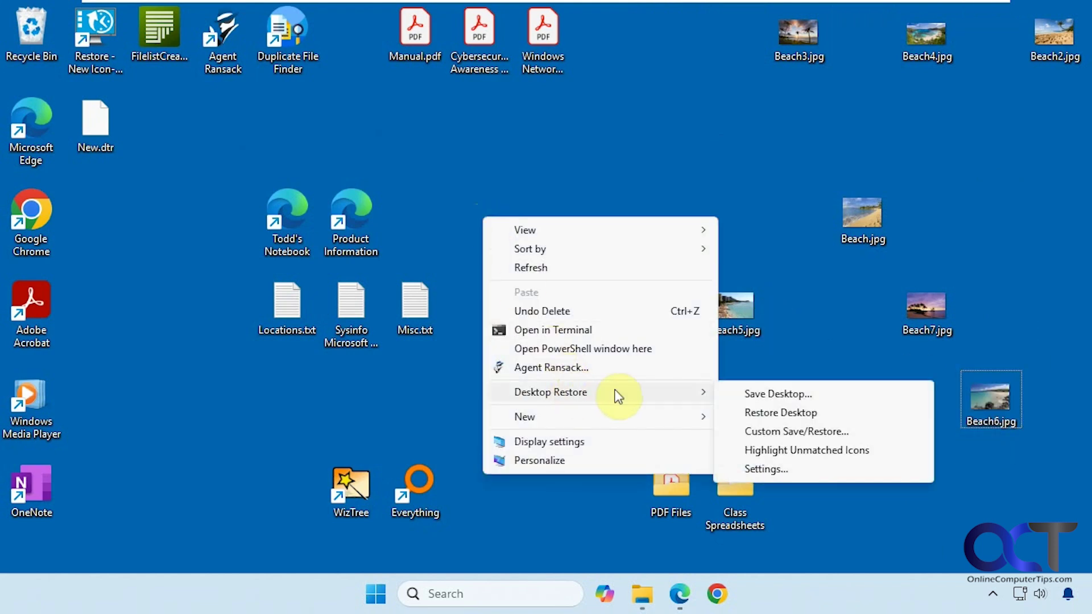
{"action": "left_click", "coordinate": [781, 434]}
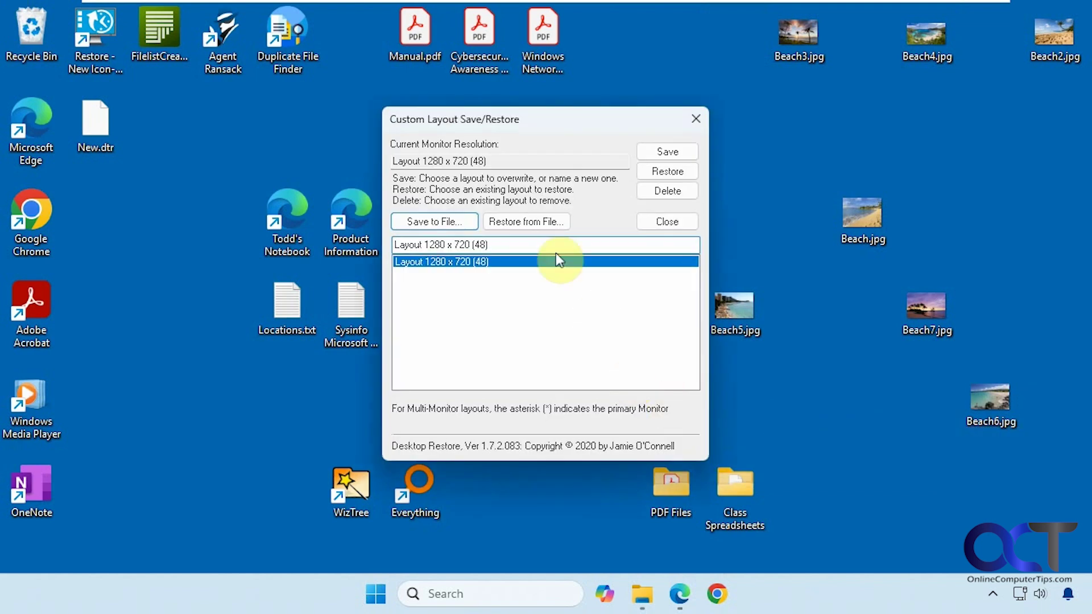
{"action": "left_click", "coordinate": [533, 225]}
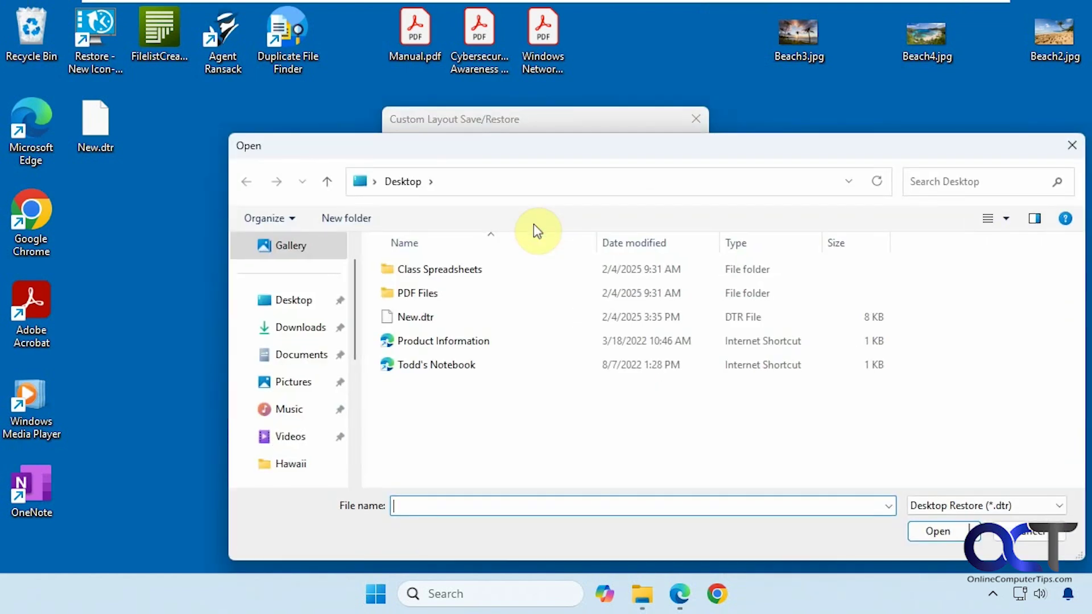
{"action": "double_click", "coordinate": [420, 317]}
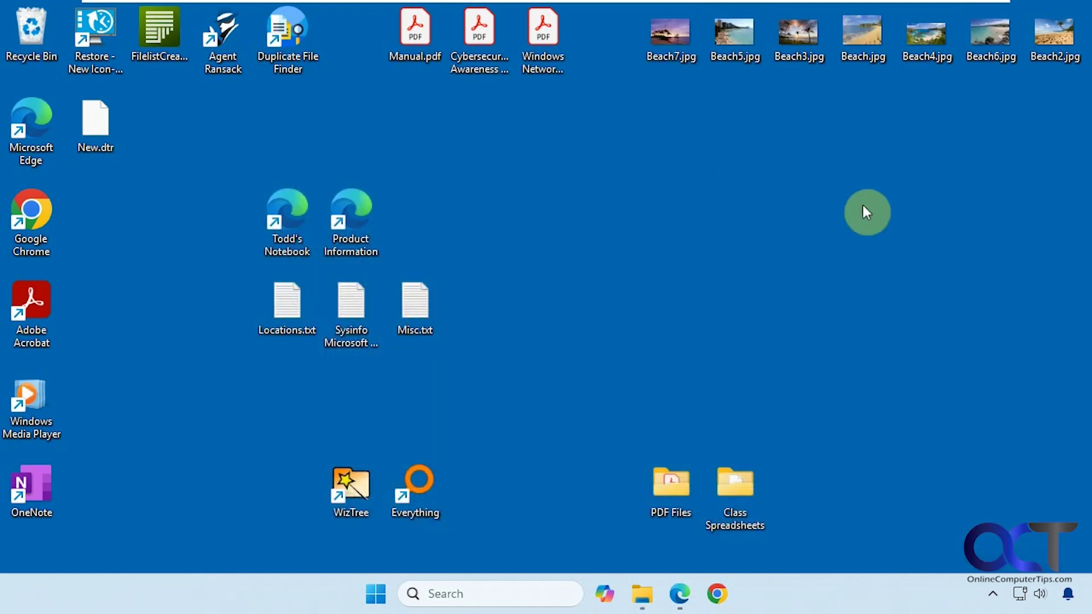
{"action": "right_click", "coordinate": [512, 233]}
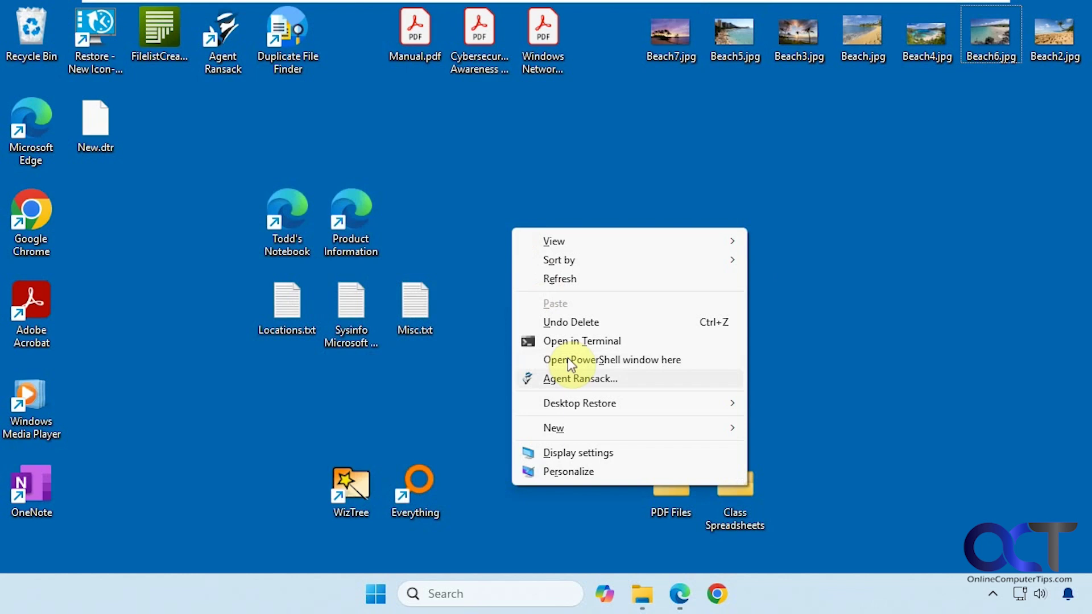
{"action": "mouse_move", "coordinate": [628, 403]}
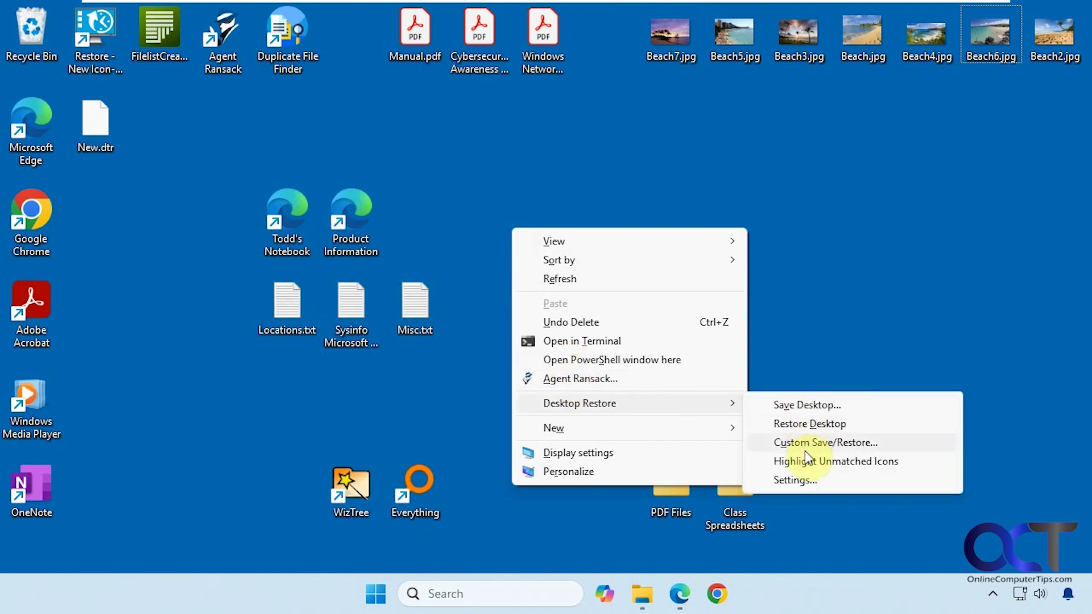
{"action": "left_click", "coordinate": [811, 445]}
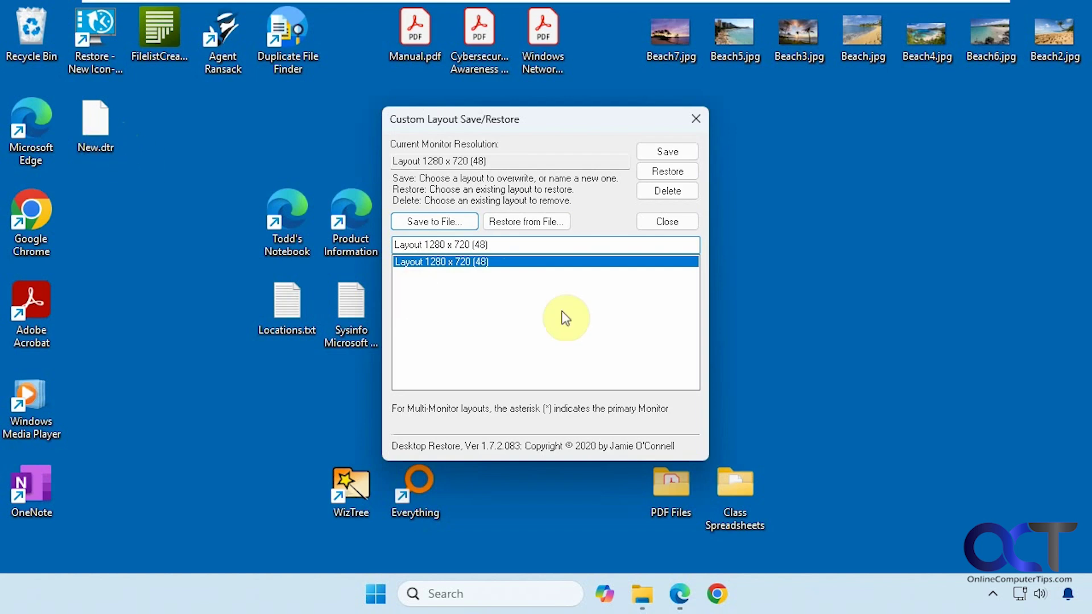
{"action": "left_click", "coordinate": [528, 279]}
{"action": "left_click_drag", "start_coordinate": [504, 247], "coordinate": [366, 238]}
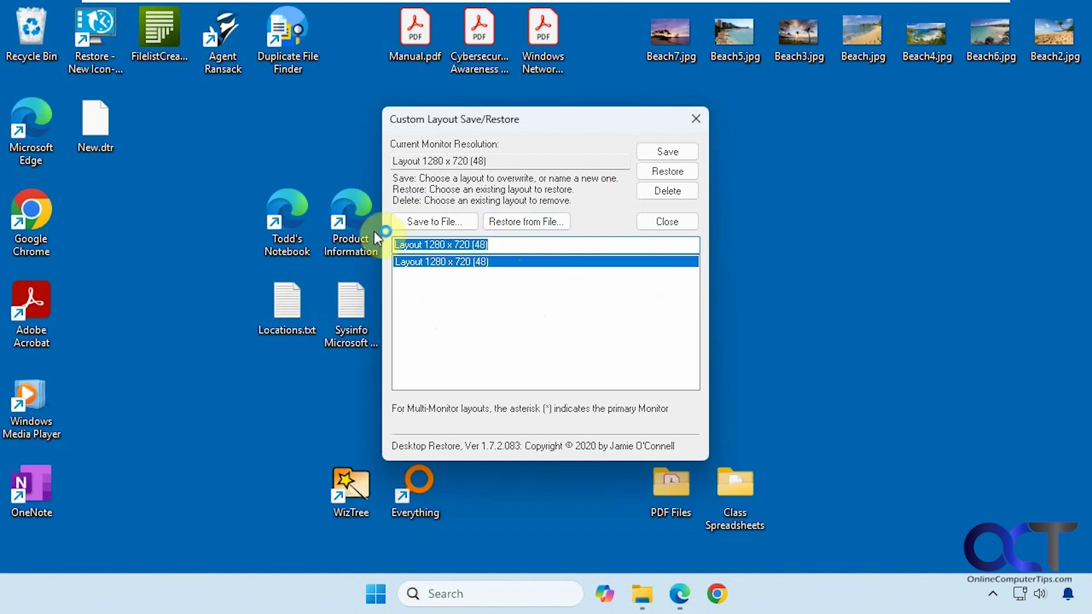
{"action": "type", "text": "Custom "}
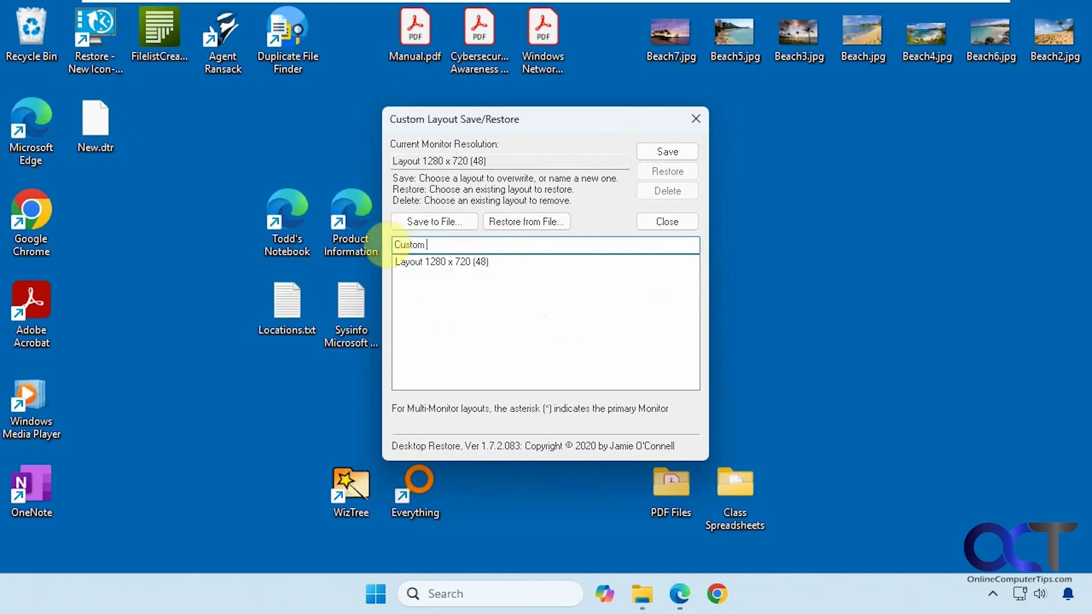
{"action": "type", "text": "backup"}
{"action": "key", "text": "ctrl+a"}
{"action": "key", "text": "BackSpace"}
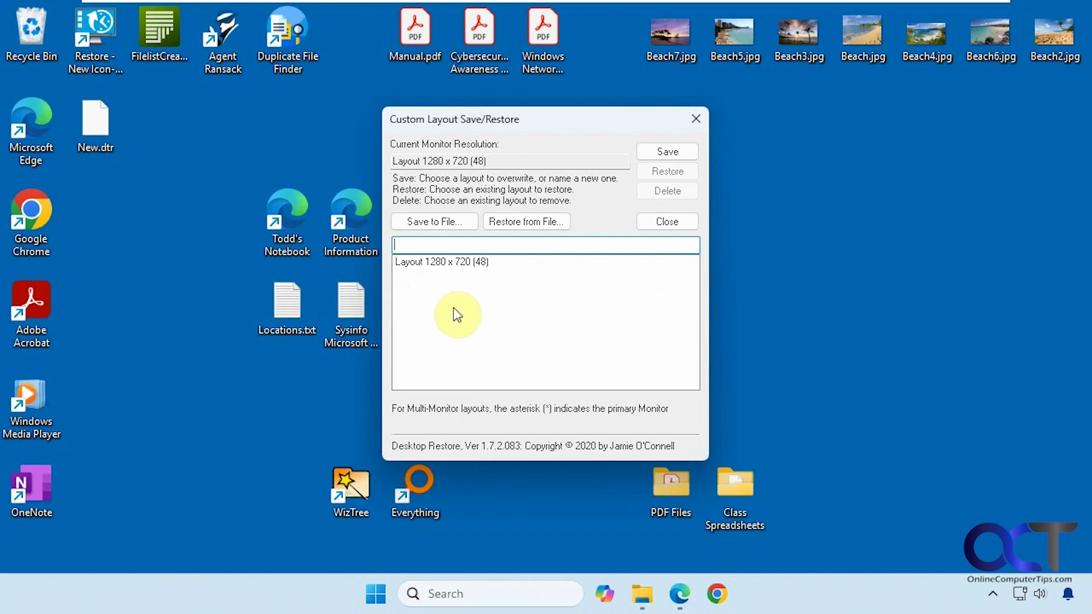
{"action": "left_click", "coordinate": [454, 263]}
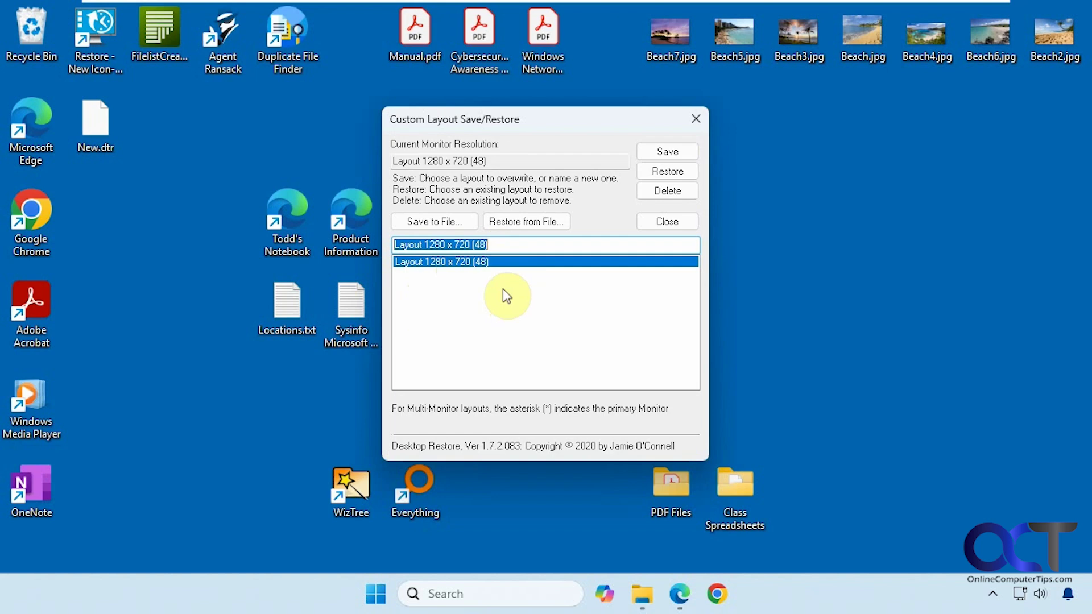
{"action": "left_click", "coordinate": [493, 244]}
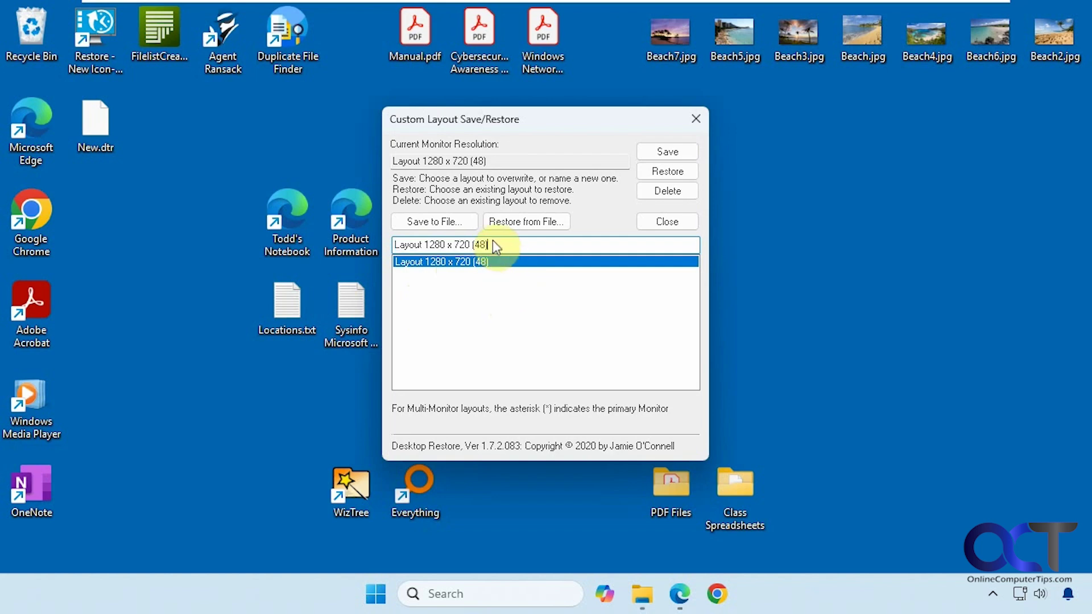
{"action": "left_click", "coordinate": [469, 265]}
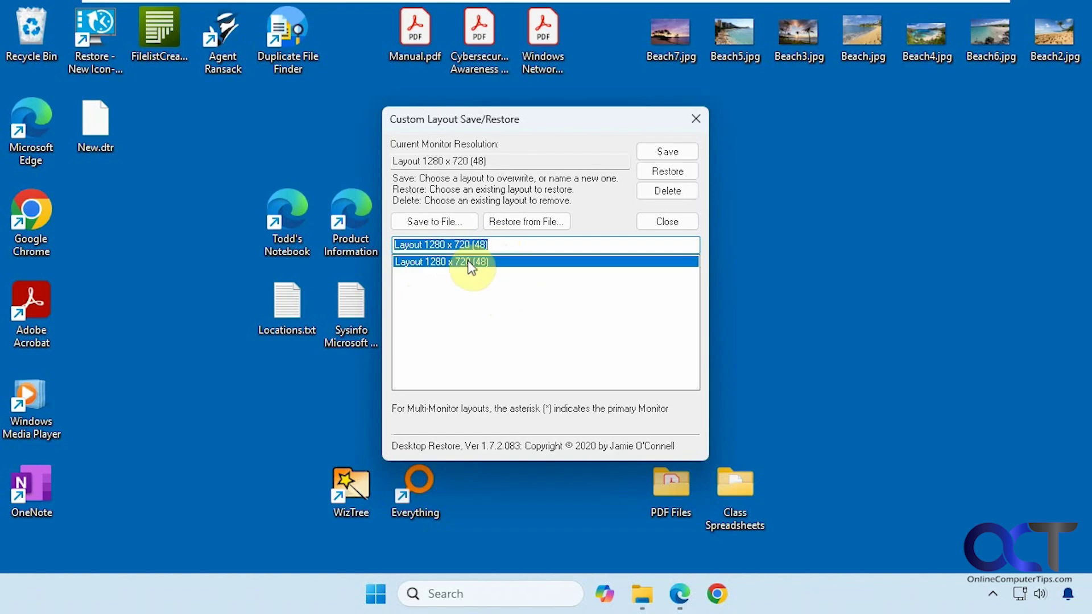
{"action": "left_click", "coordinate": [474, 295]}
- Close the custom layout window and save the current 1280 x 720 icon layout
{"action": "left_click", "coordinate": [682, 220]}
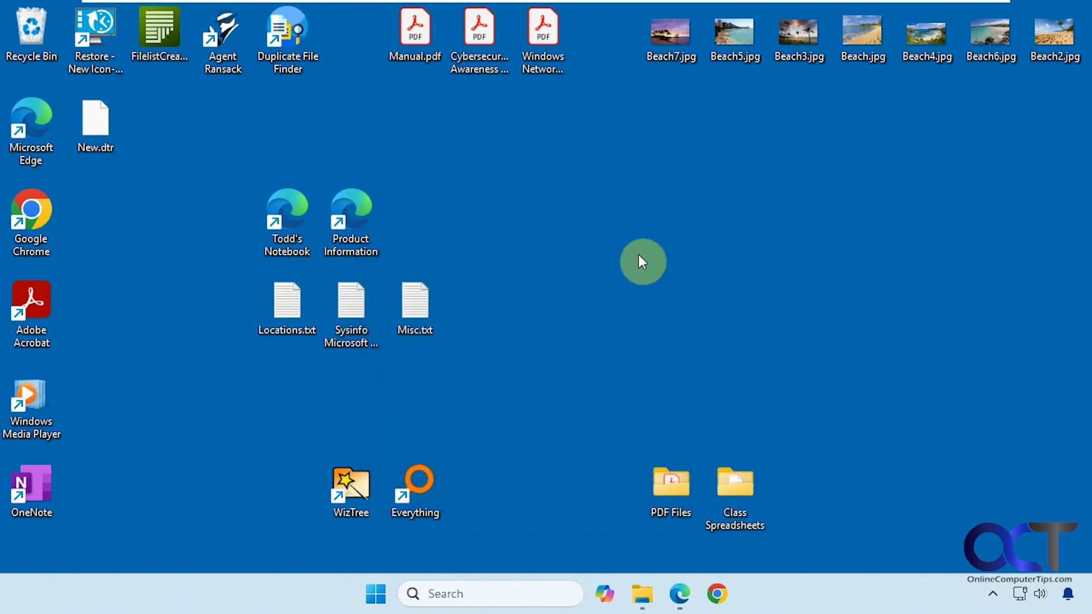
{"action": "right_click", "coordinate": [530, 255]}
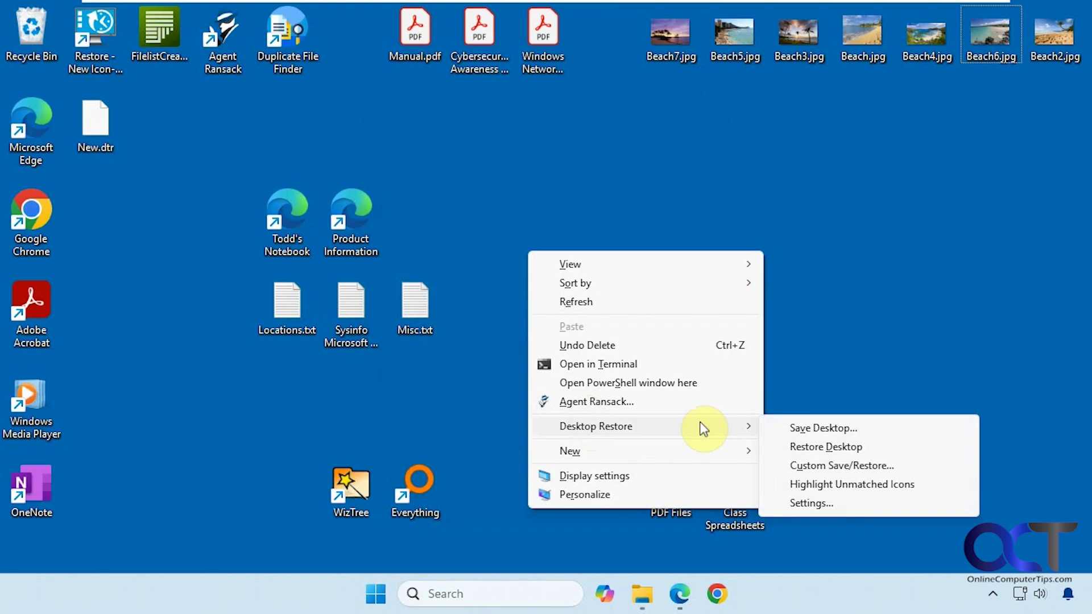
{"action": "left_click", "coordinate": [819, 427]}
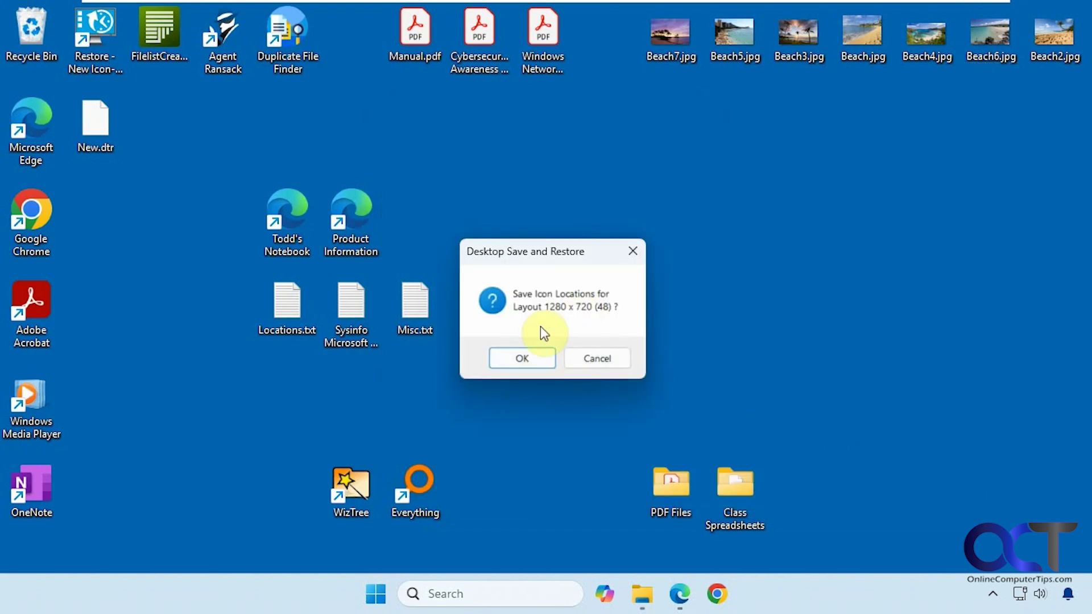
{"action": "left_click", "coordinate": [518, 357]}
- Reopen Custom Save/Restore and select the second 1280 x 720 layout
{"action": "right_click", "coordinate": [523, 318]}
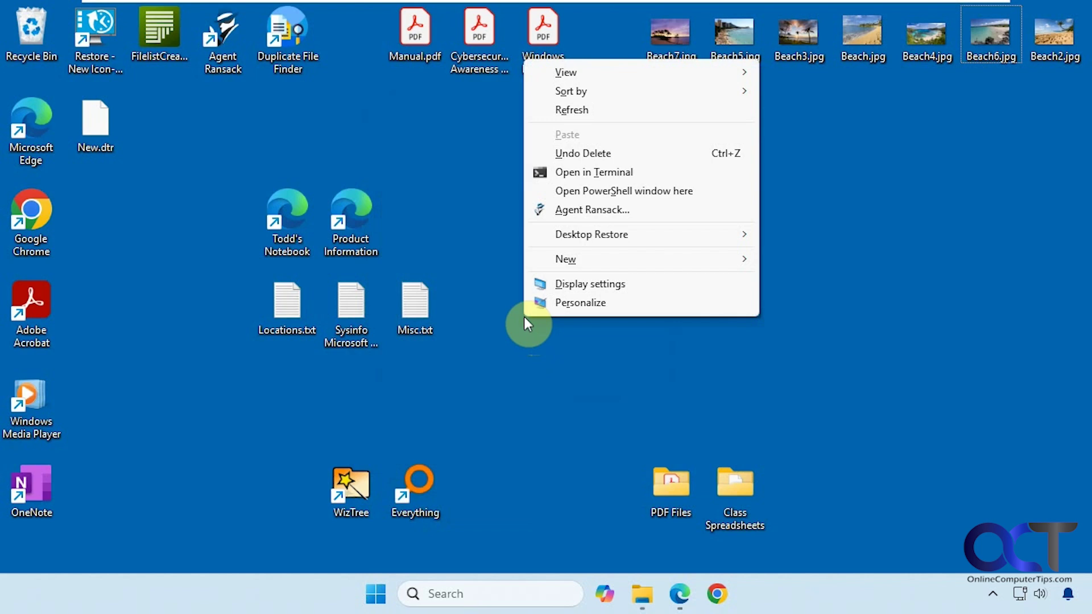
{"action": "mouse_move", "coordinate": [591, 234]}
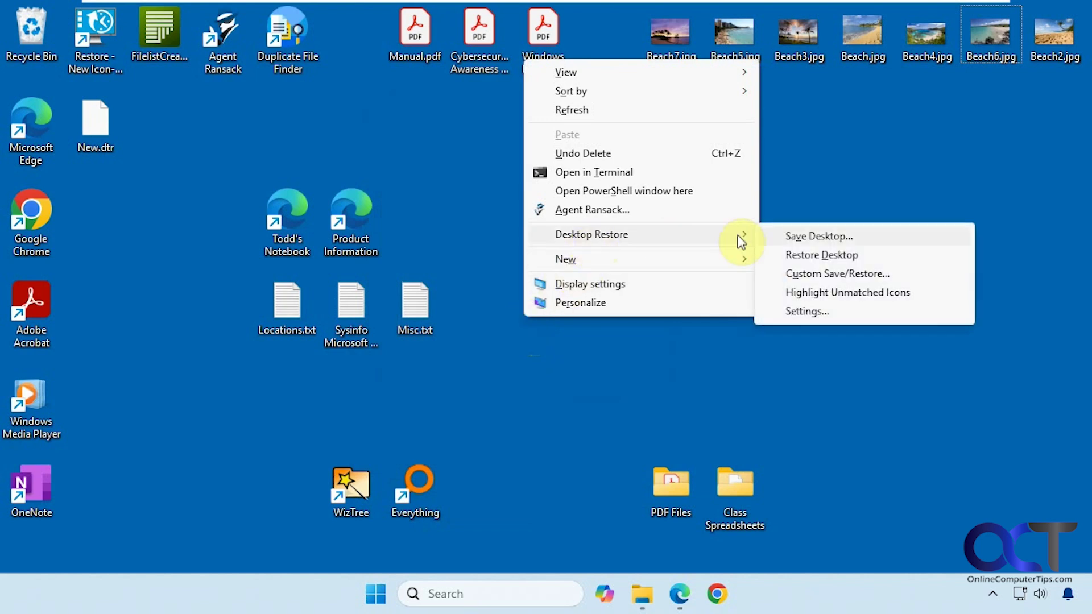
{"action": "left_click", "coordinate": [834, 277]}
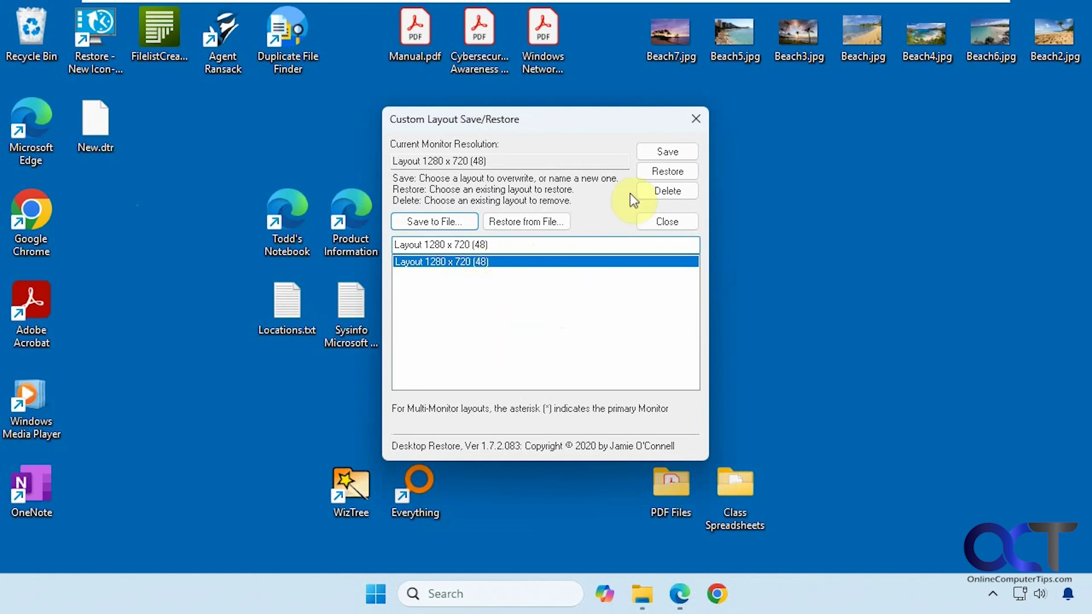
{"action": "left_click", "coordinate": [140, 304]}
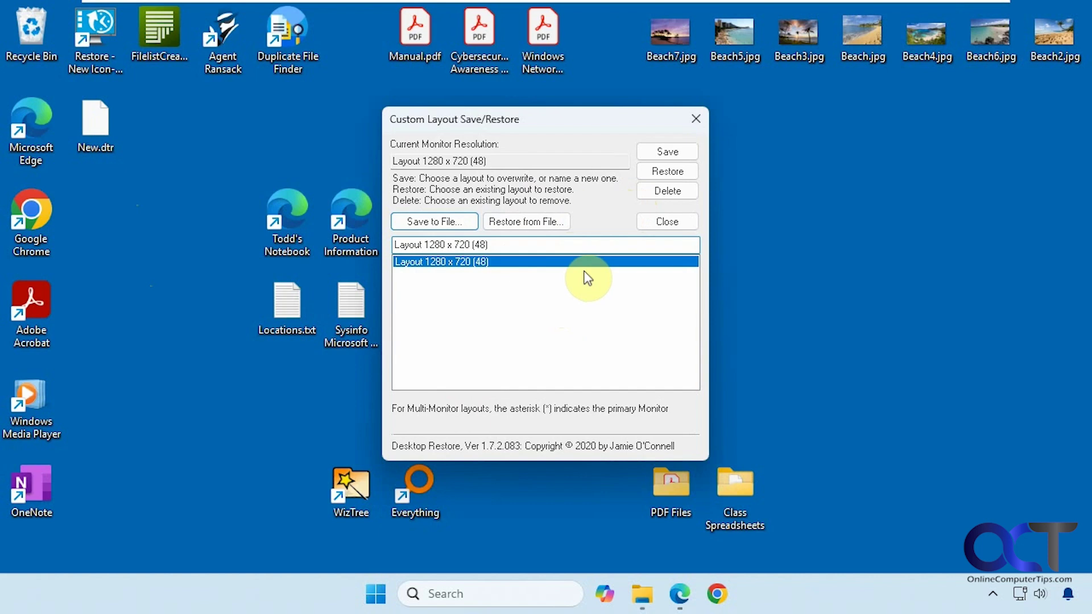
{"action": "left_click", "coordinate": [283, 151]}
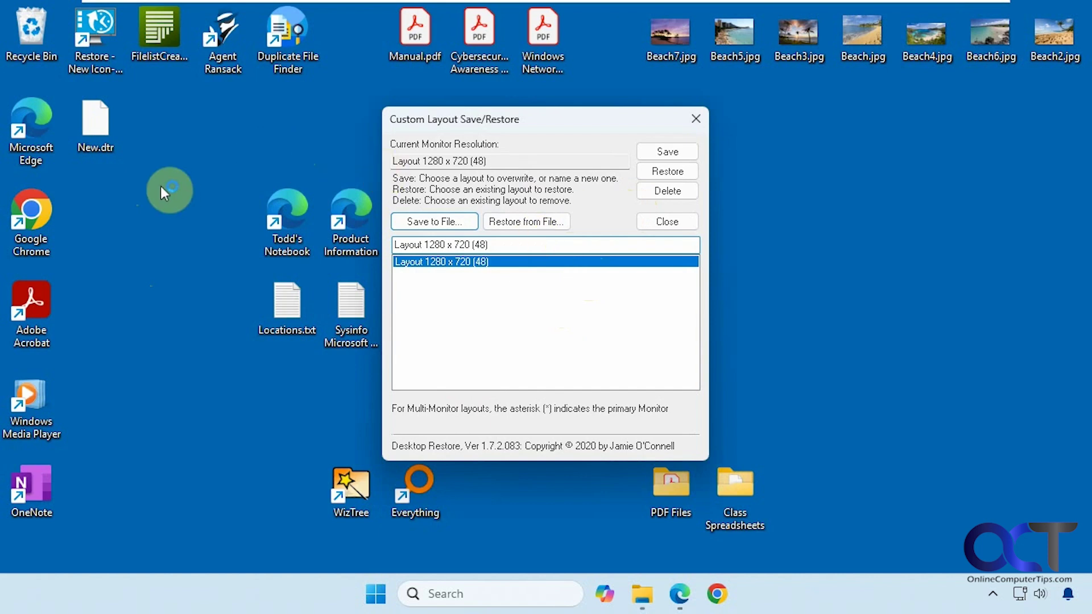